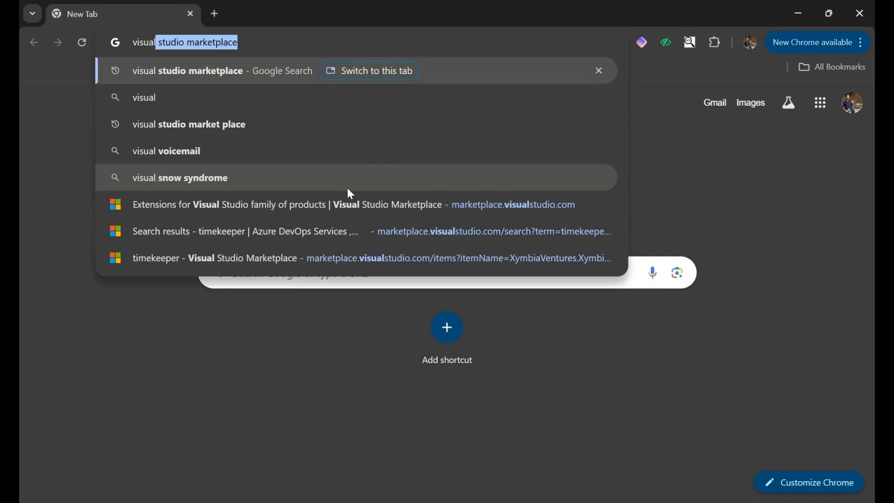
Search the web for visual studio marketplace, open the site and find the timekeeper extension's page for Azure DevOps
key("Return")
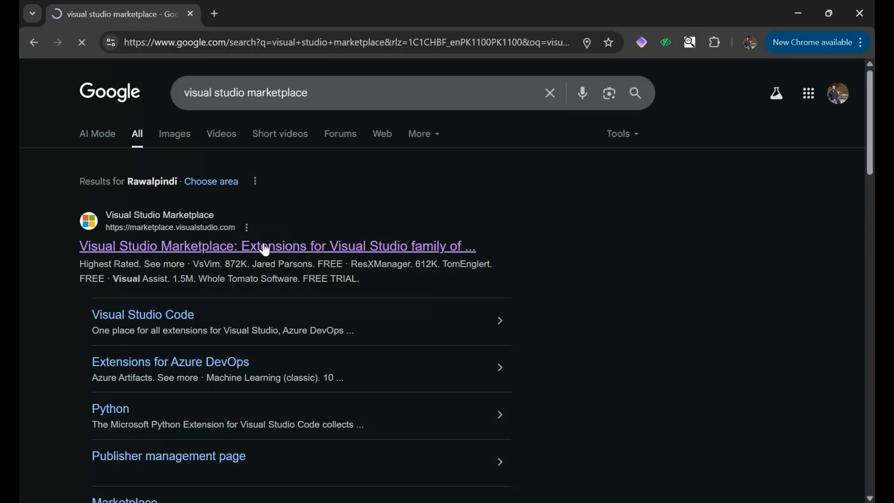
left_click(263, 243)
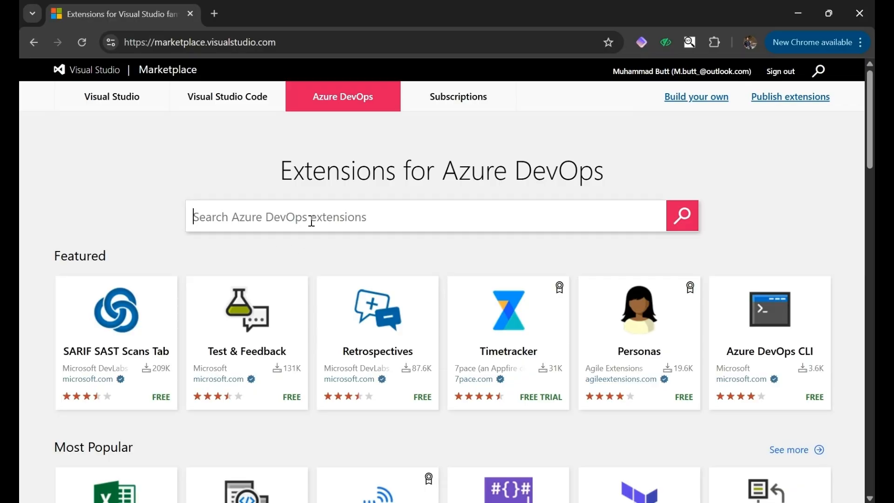
type("timekeeper")
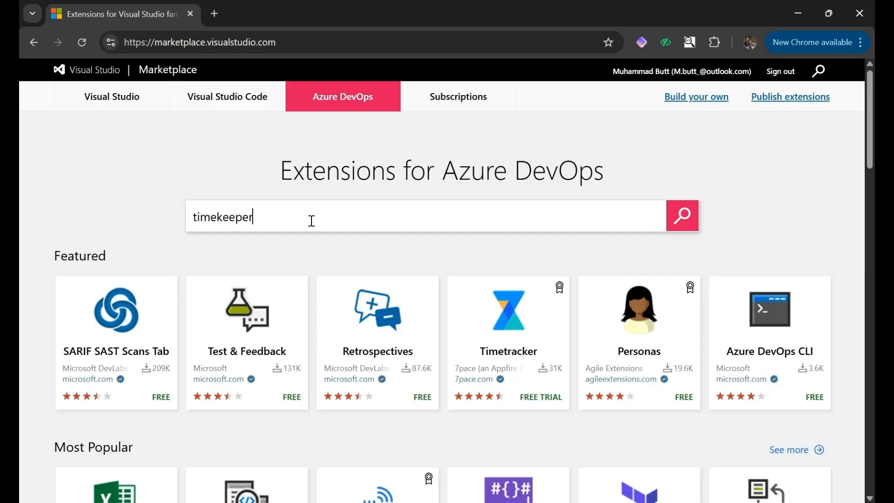
key("Return")
left_click(147, 288)
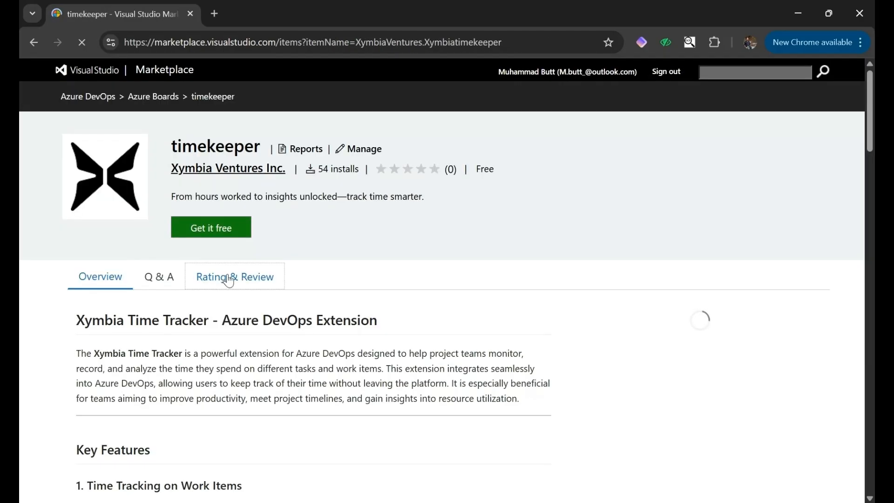
Get the free timekeeper extension and install it in the JUNADEV Azure DevOps organization
left_click(220, 237)
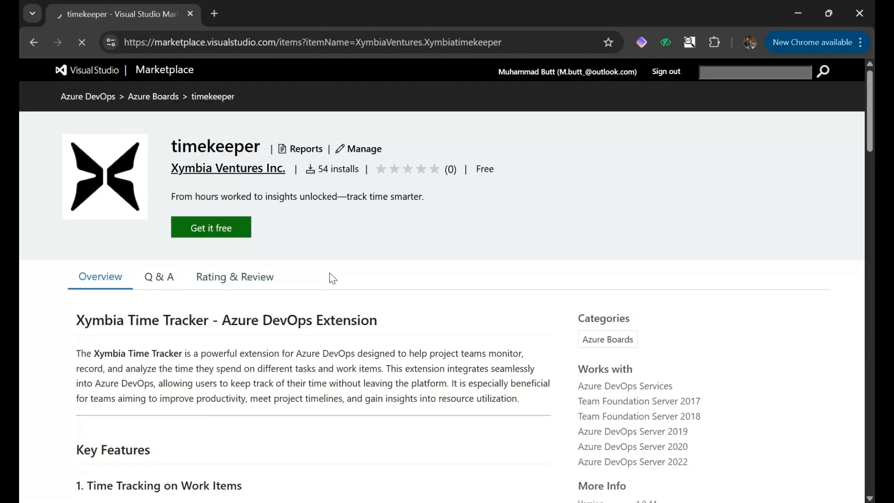
left_click(277, 279)
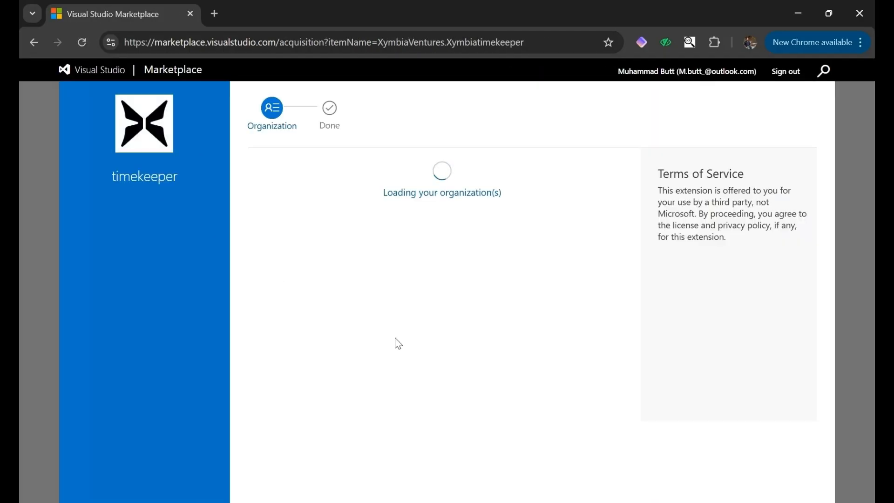
scroll(546, 344, "down", 1)
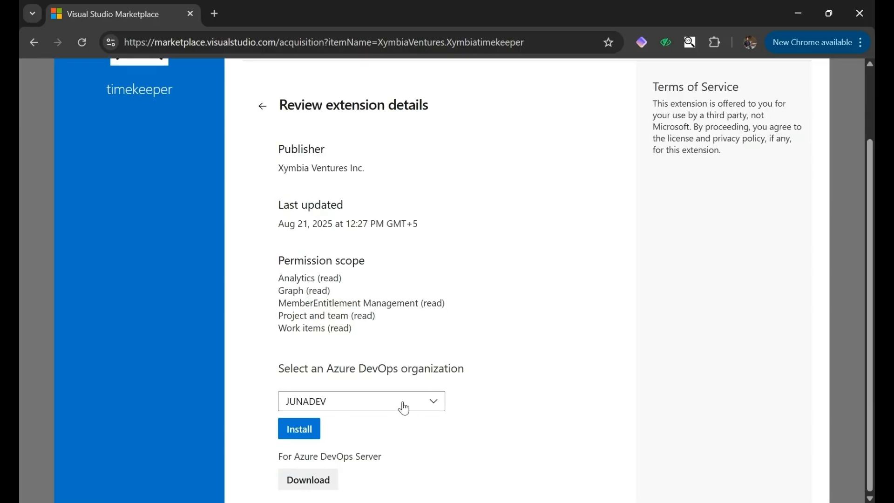
left_click(304, 428)
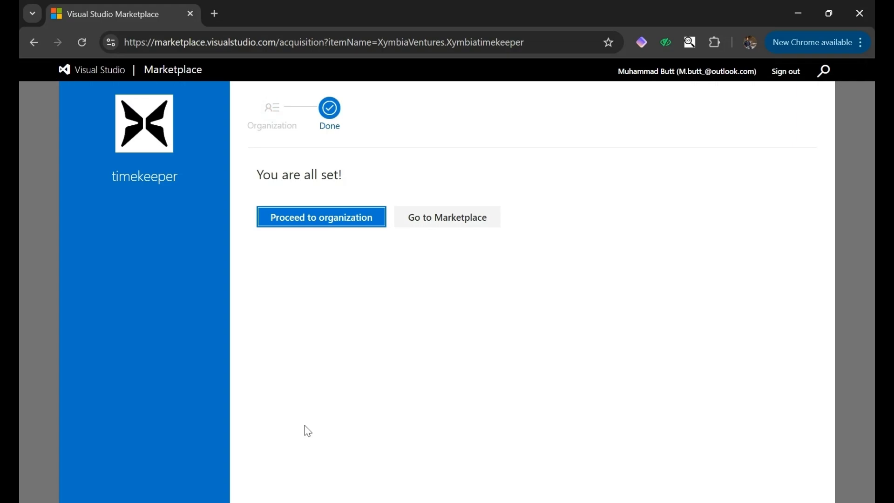
Open Xymbia Timekeeper in JUNADEV's organization settings and authorize it with the generated personal access token
left_click(323, 222)
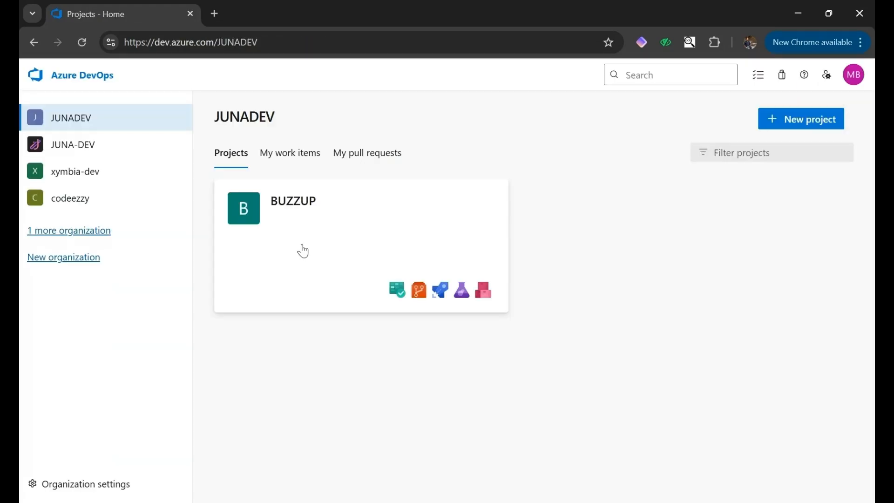
left_click(106, 497)
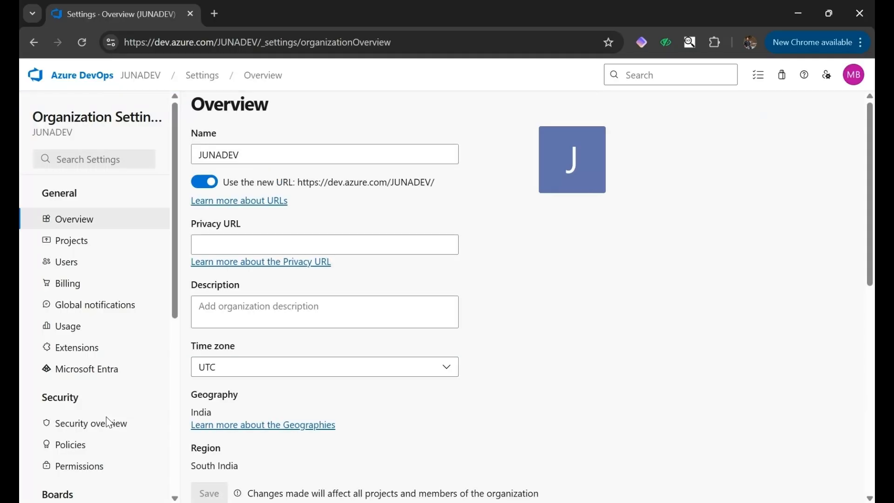
scroll(107, 421, "down", 7)
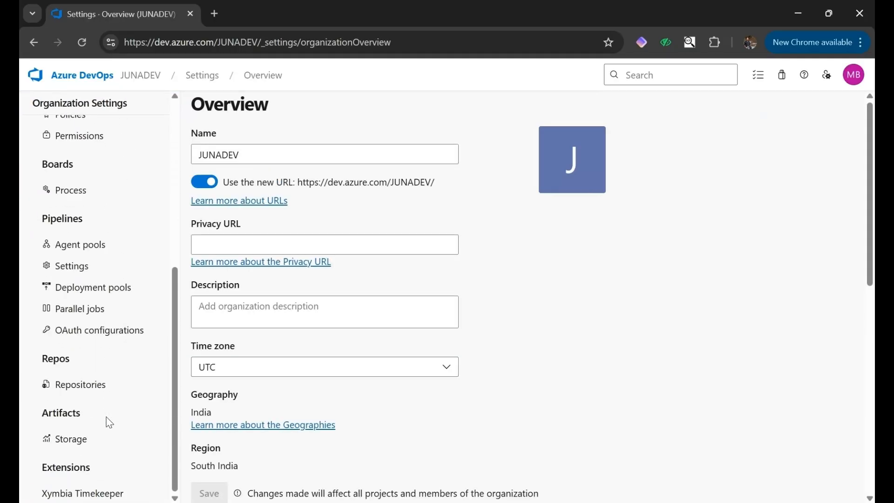
left_click(82, 497)
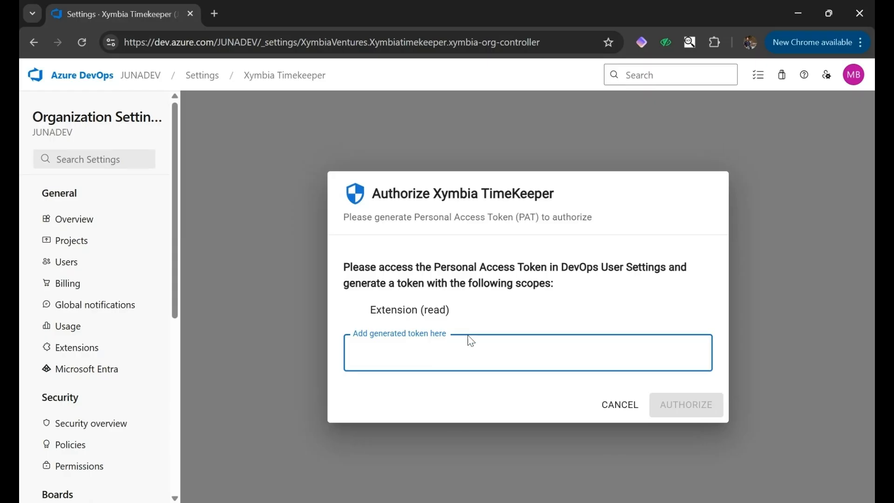
key("ctrl+v")
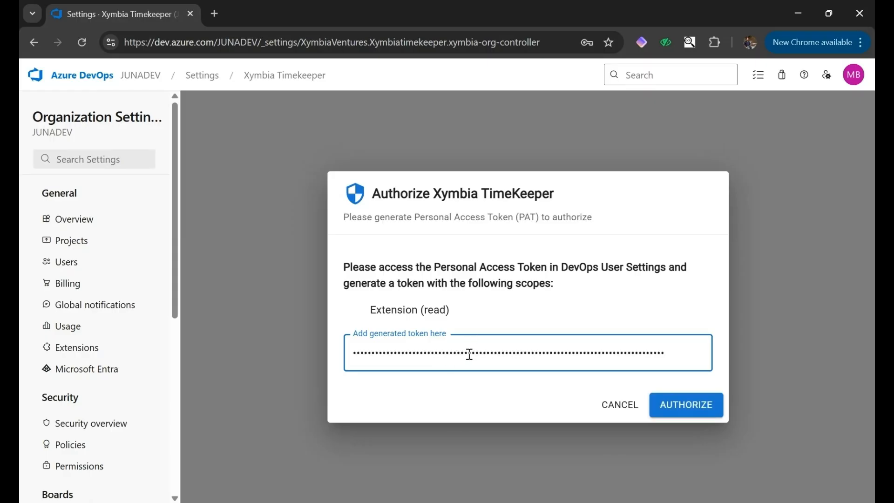
left_click(692, 416)
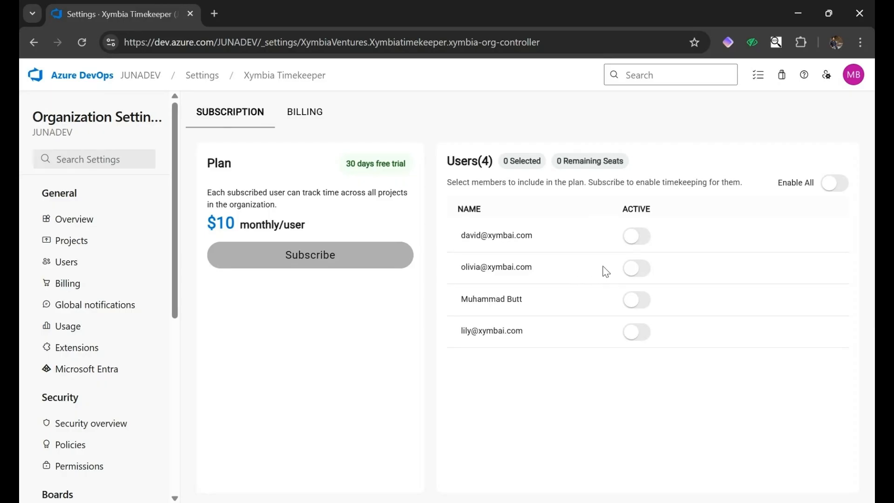
Activate the third listed user and subscribe to the monthly plan, entering and saving the payment card details
left_click(640, 302)
left_click(356, 266)
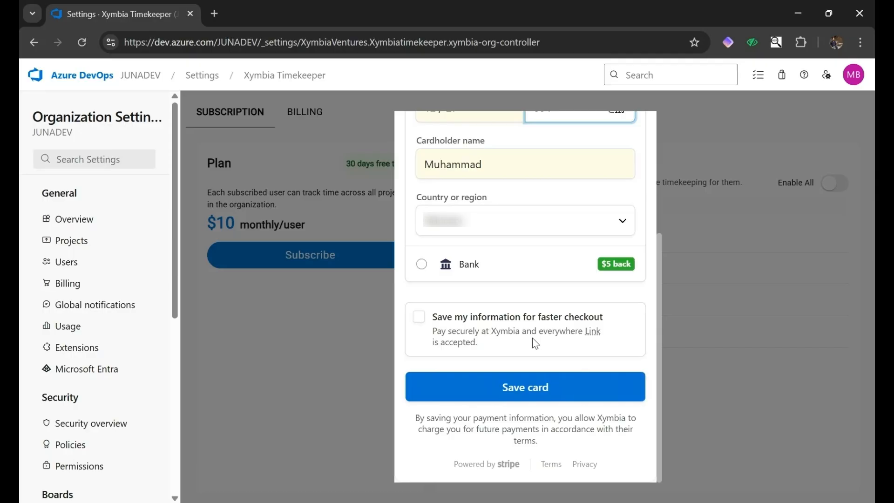
left_click(532, 387)
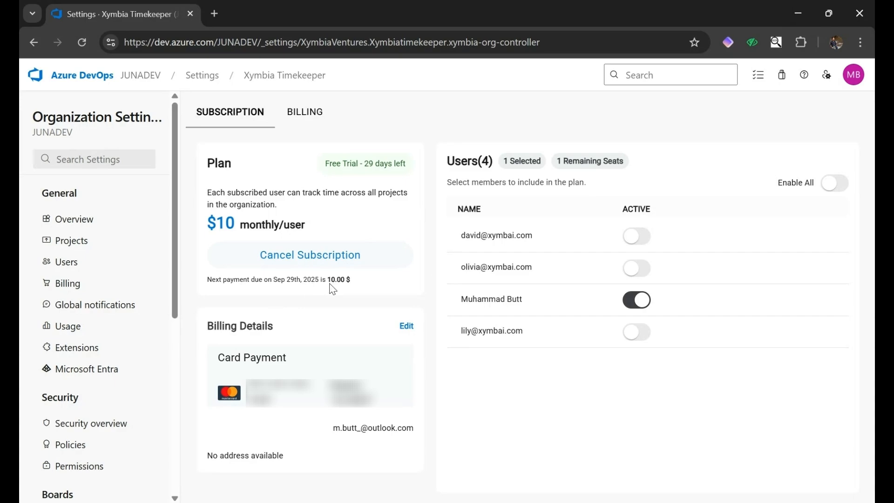
Activate the first and second listed users and add them as members of the subscription
left_click(642, 269)
left_click(644, 236)
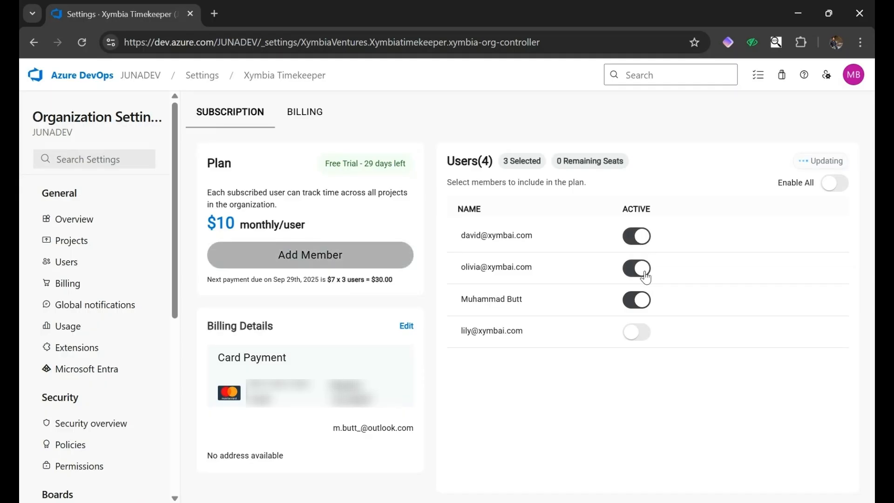
left_click(339, 254)
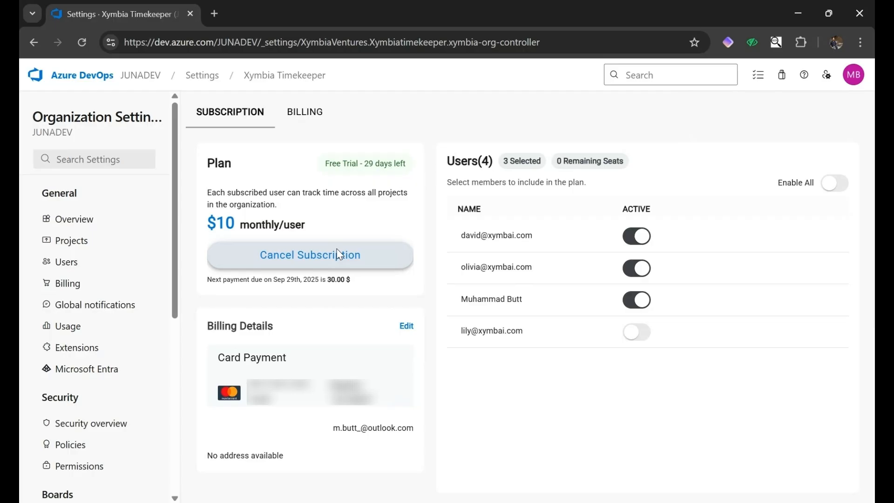
Deactivate the first three listed users and activate the fourth one in the plan
left_click(637, 240)
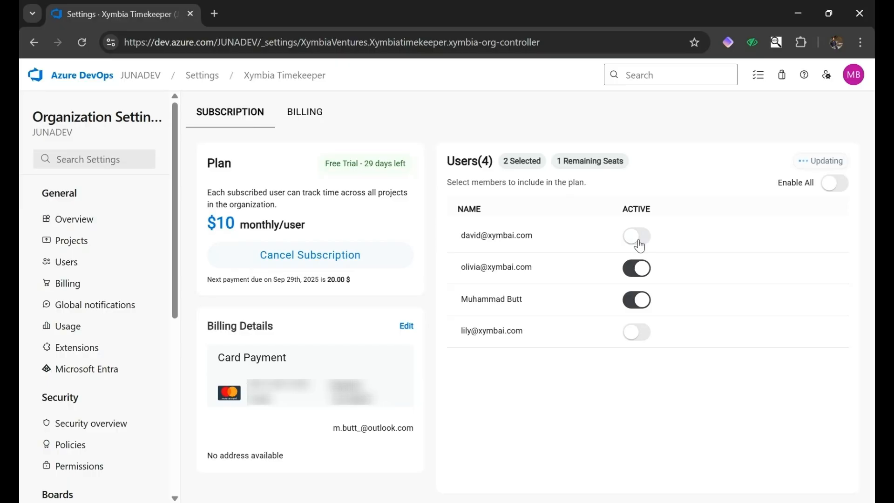
left_click(638, 341)
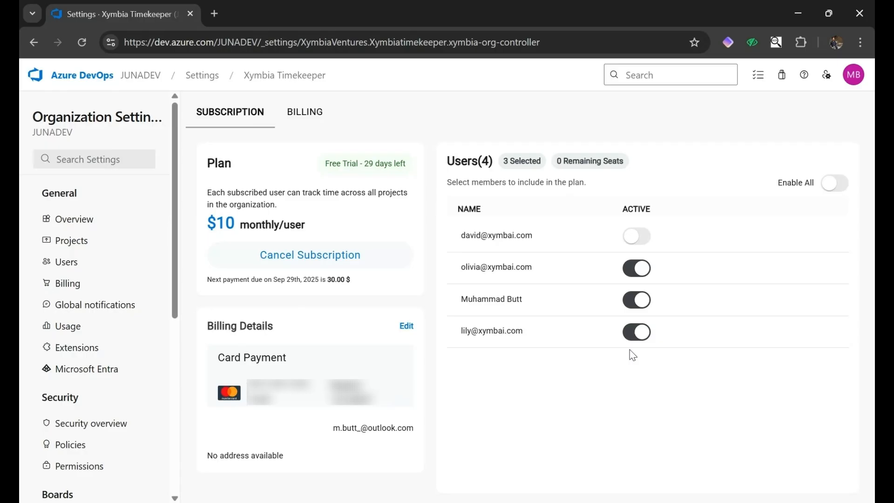
left_click(638, 270)
left_click(635, 304)
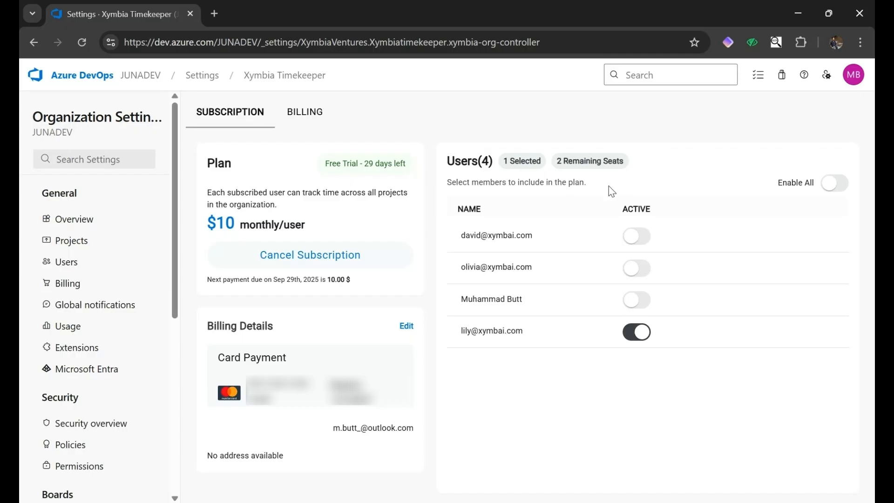
Review the billing invoices of JUNADEV's Xymbia Timekeeper and of JUNA-DEV's Xymbia Tracker in a separate browser tab
key("ctrl+minus")
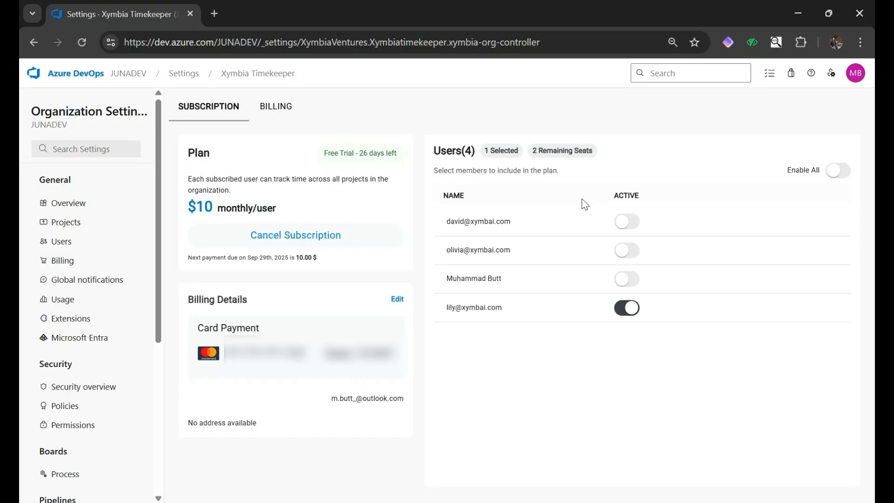
left_click(273, 114)
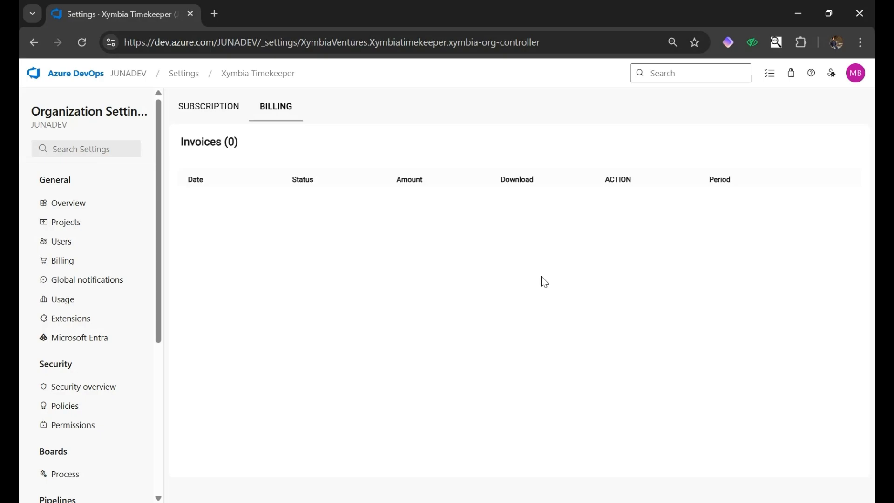
left_click(214, 14)
key("Return")
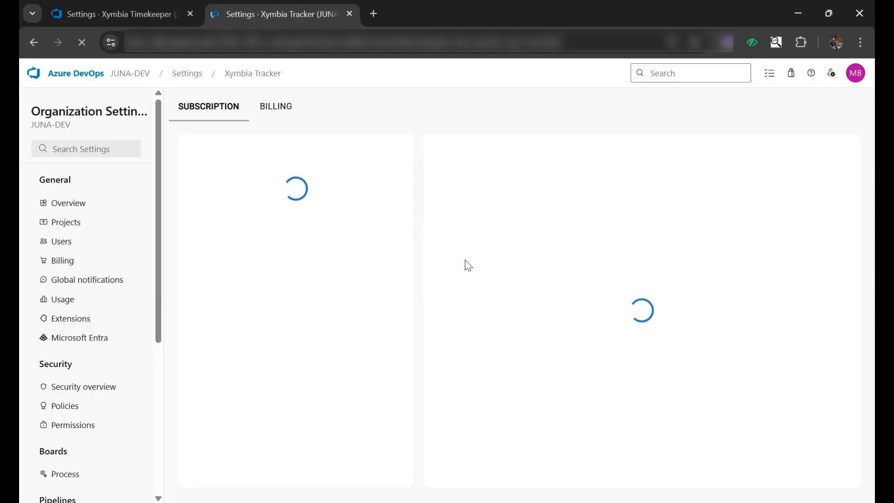
left_click(300, 112)
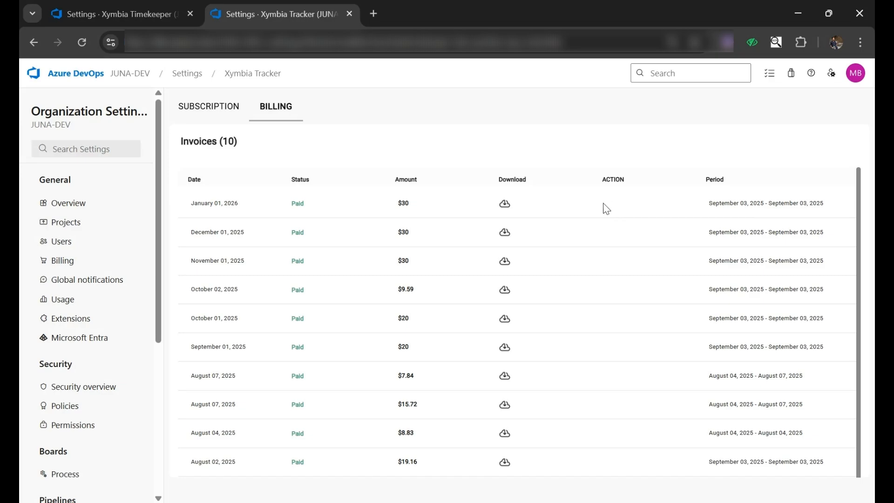
Return to JUNADEV's Xymbia Timekeeper subscription, review the form for editing the payment card, and close it without saving
left_click(141, 12)
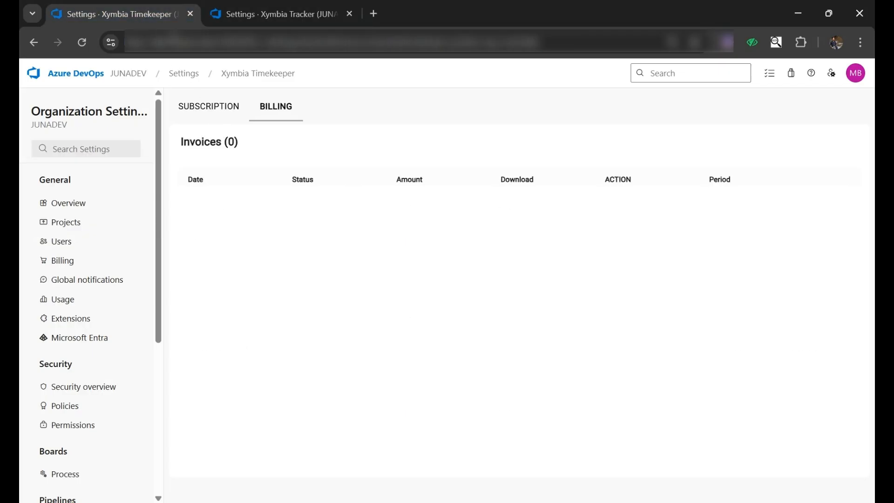
left_click(221, 113)
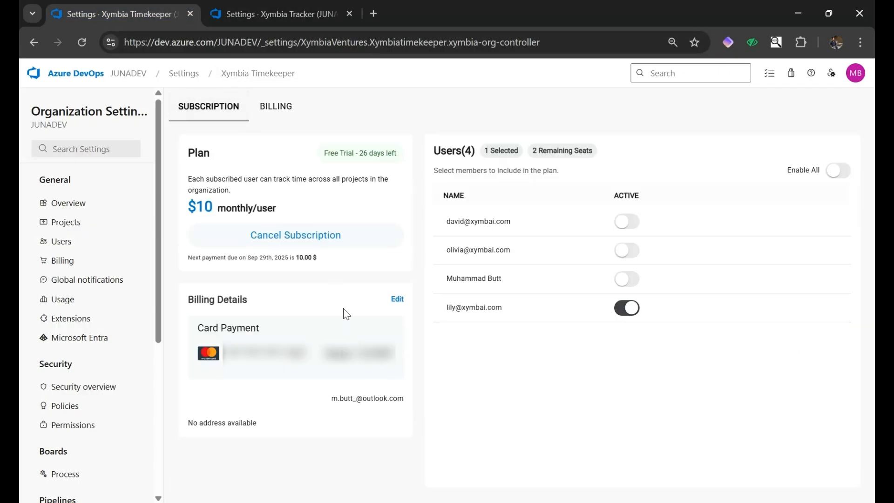
left_click(397, 299)
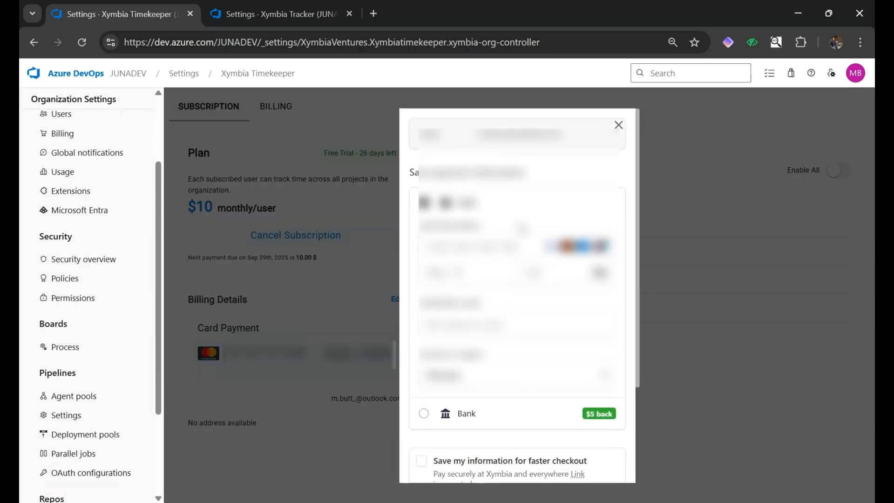
scroll(522, 228, "down", 3)
scroll(510, 411, "up", 3)
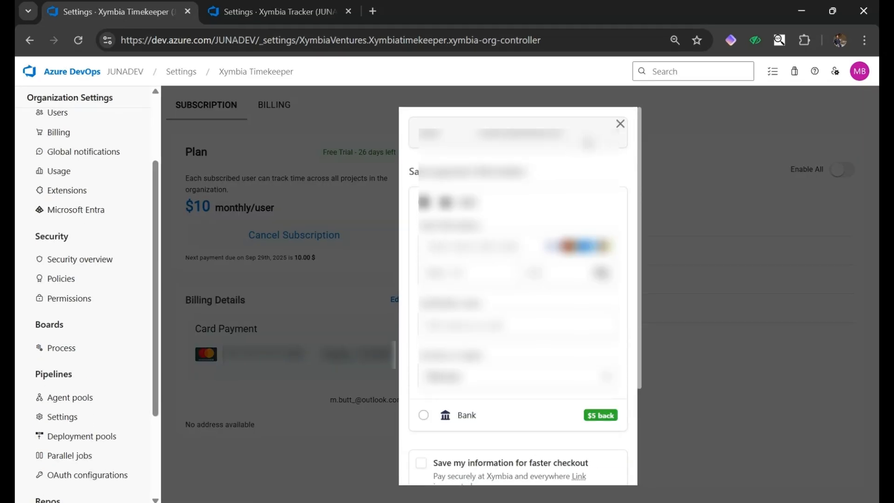
left_click(620, 123)
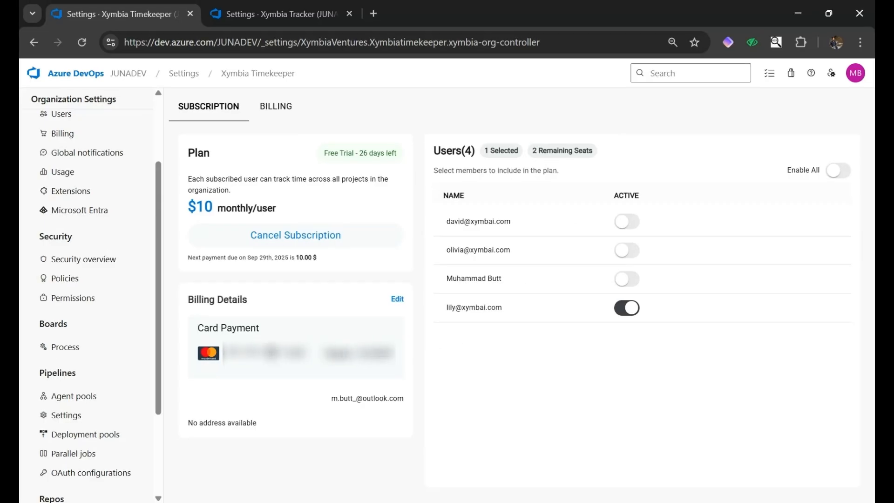